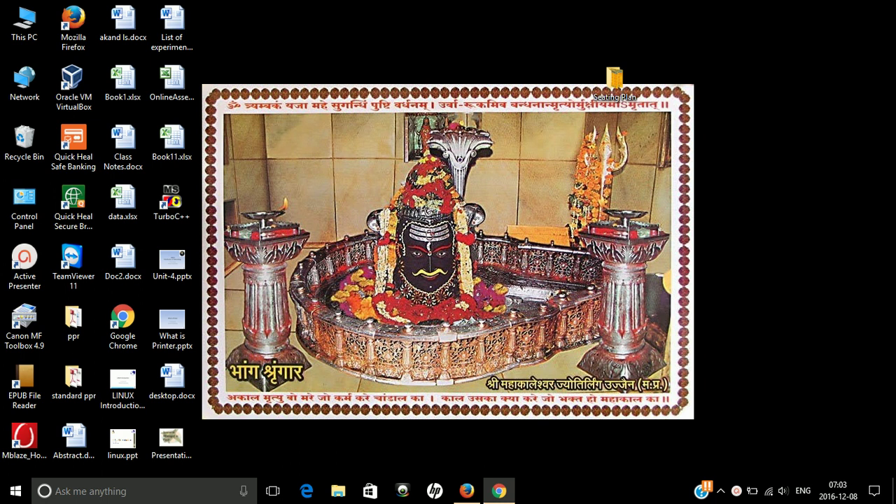
Bring up the Windows Run dialog with Win+R.
key(super+r)
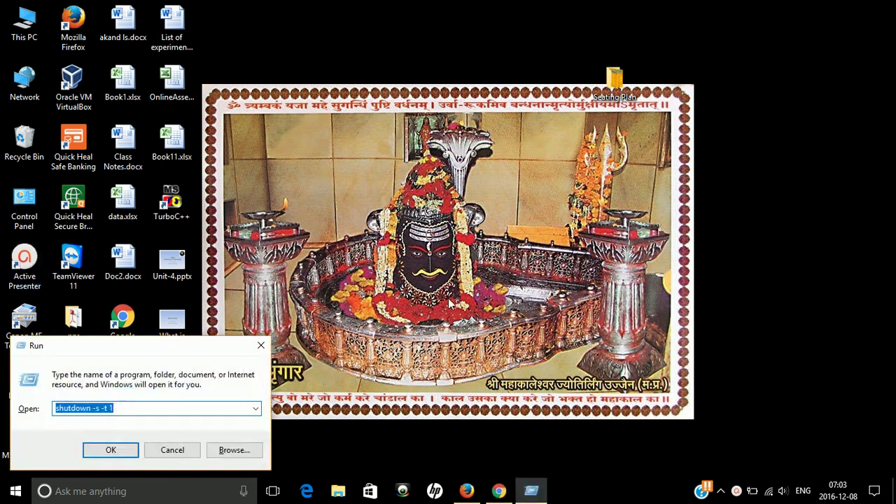
Launch PowerPoint from Run by typing 'power', then dismiss the Office activation notice.
text(po)
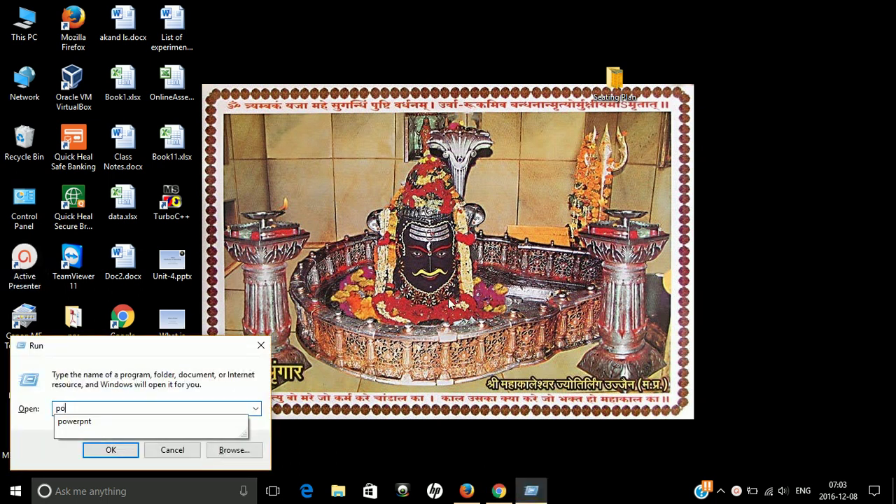
text(wer)
key(Down)
key(Return)
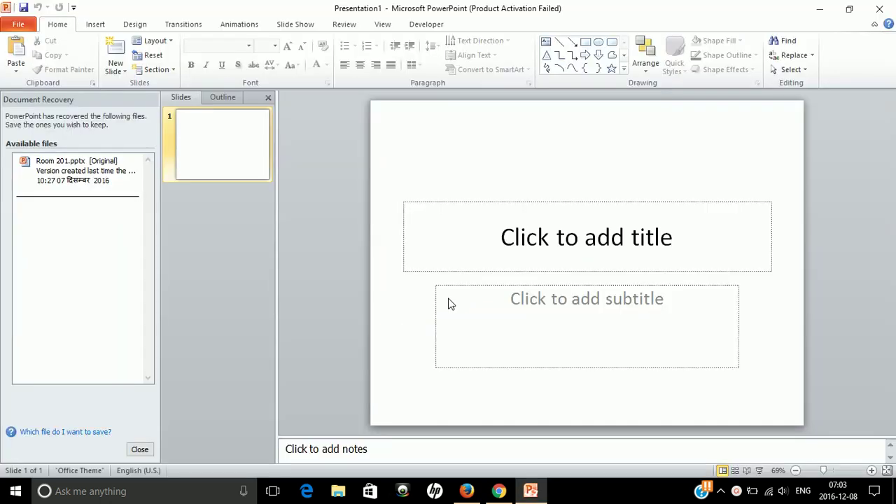
click(141, 449)
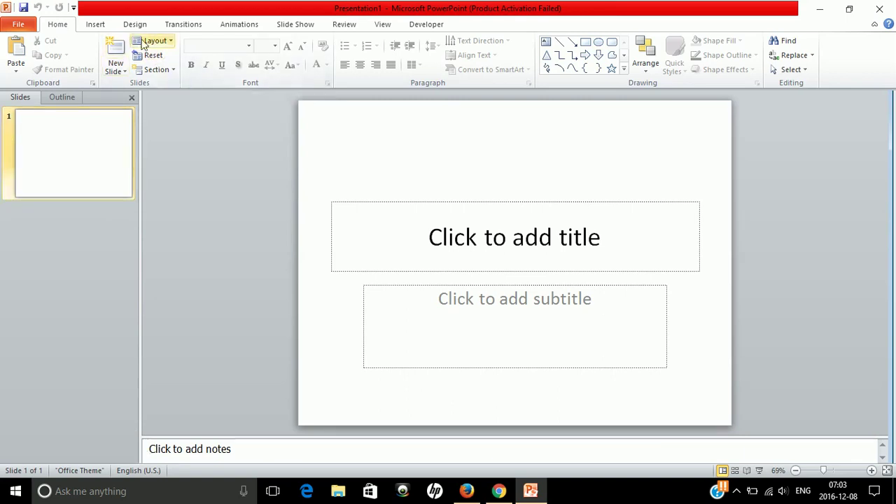
Tick Date and time in Header & Footer, close it unapplied, then switch to Chrome.
click(104, 24)
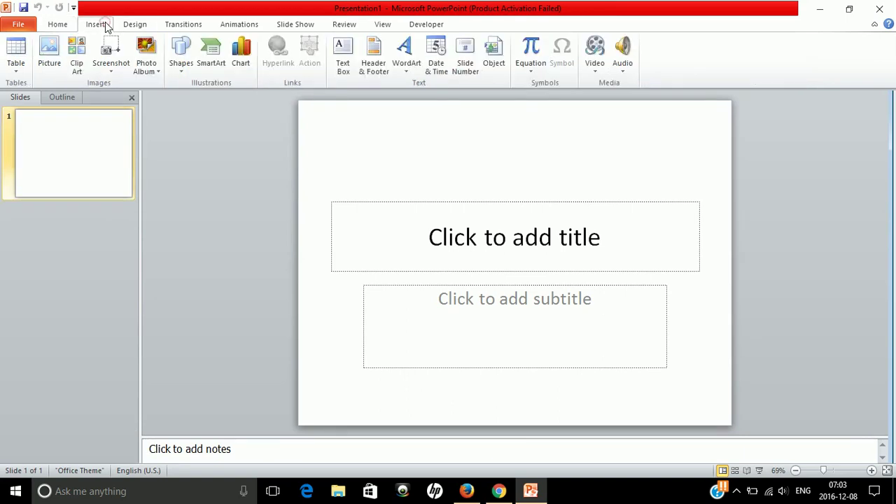
click(442, 70)
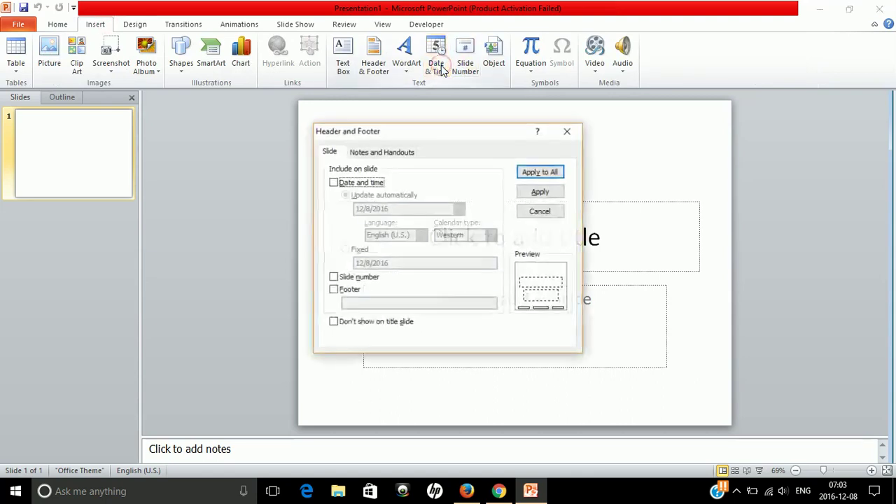
click(334, 182)
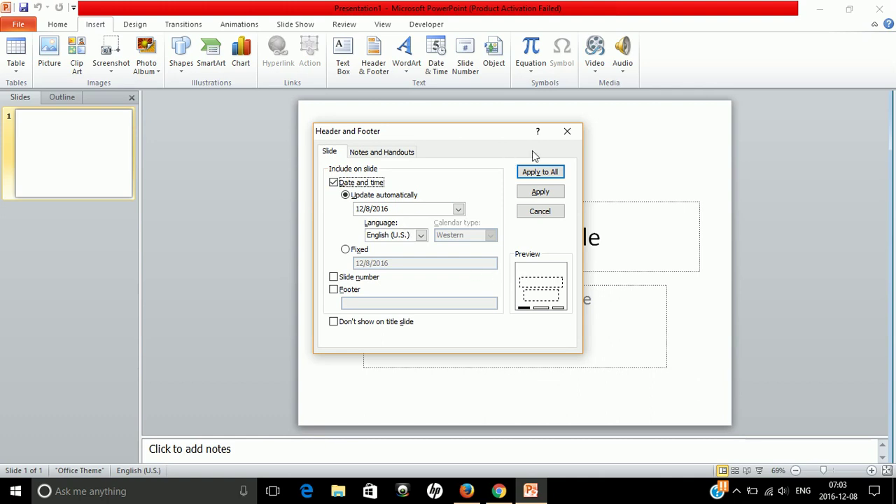
click(568, 133)
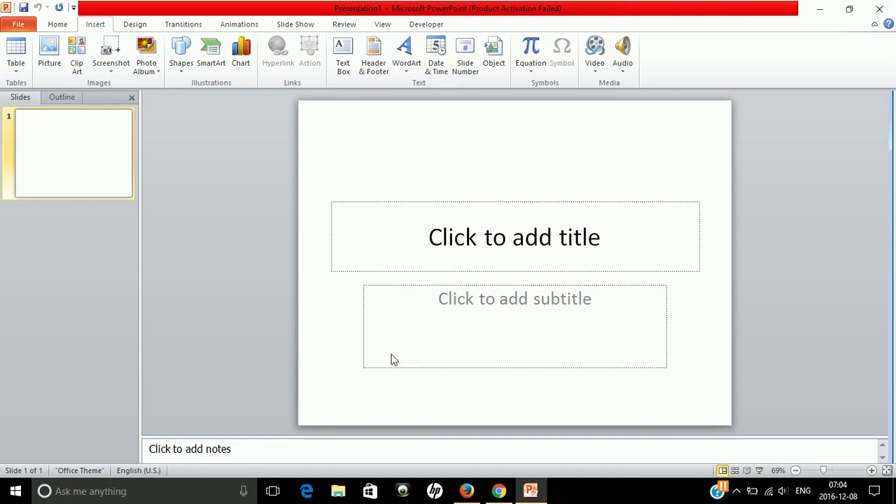
click(499, 491)
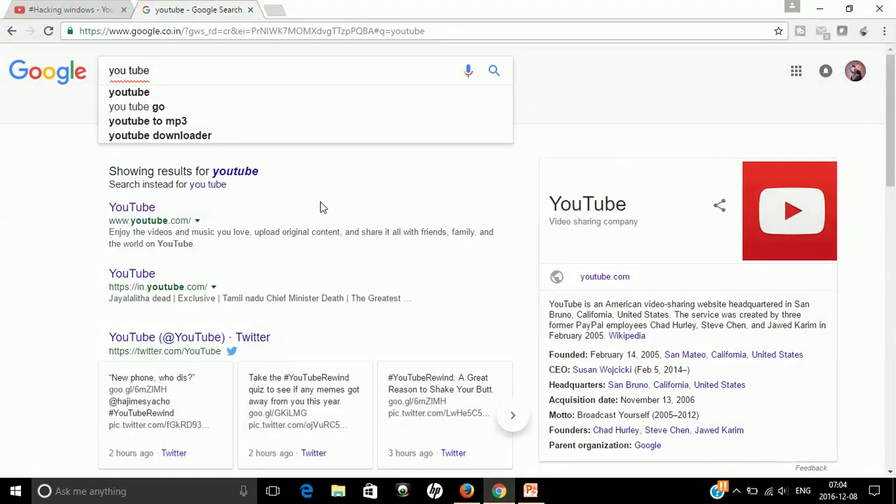
Search Google for 'digital clocks flash swf files'.
key(BackSpace)
key(BackSpace)
key(BackSpace)
key(BackSpace)
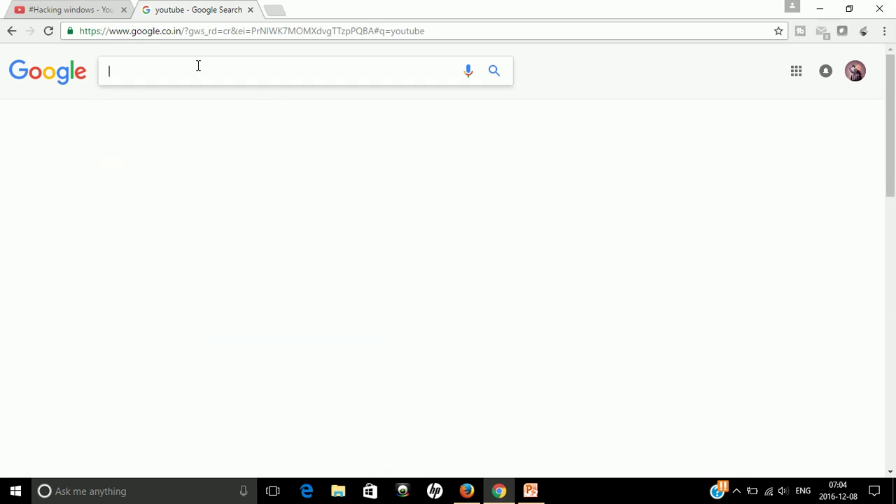
text(digi)
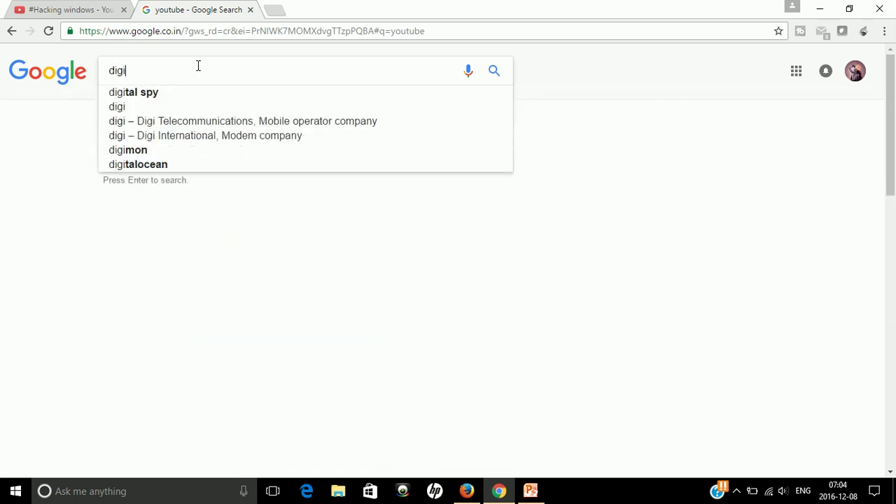
text(tal clo)
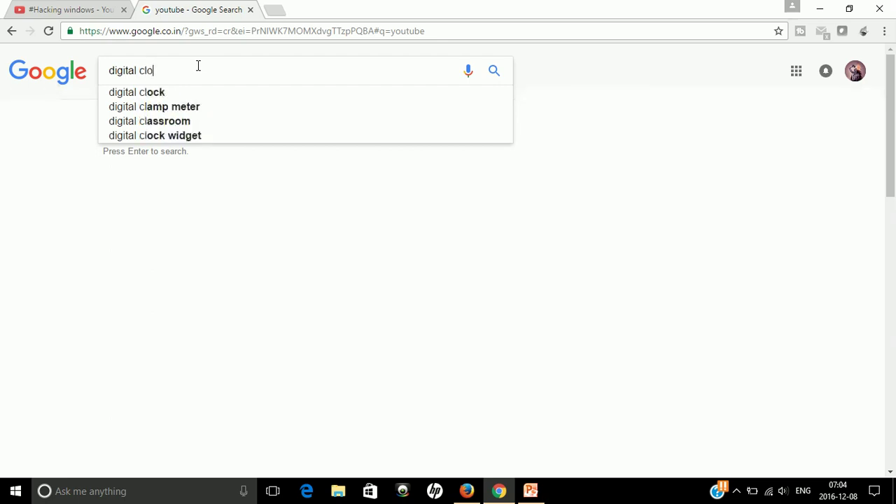
text(cks)
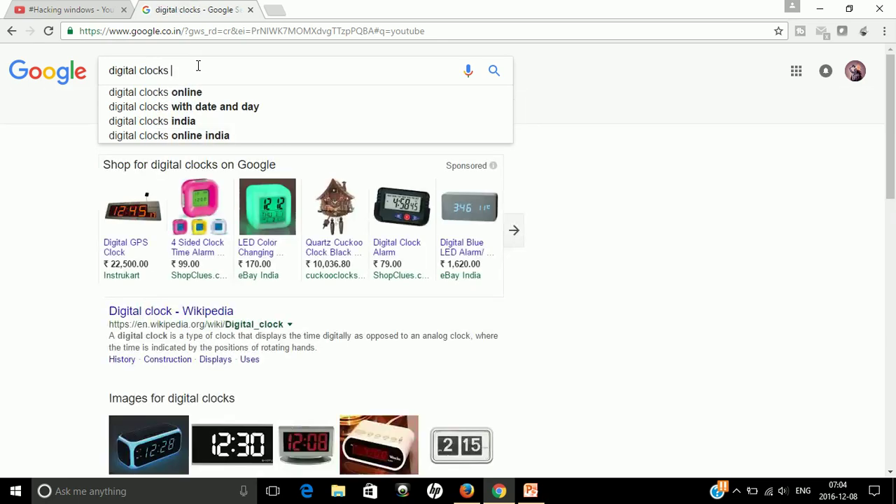
text( flash)
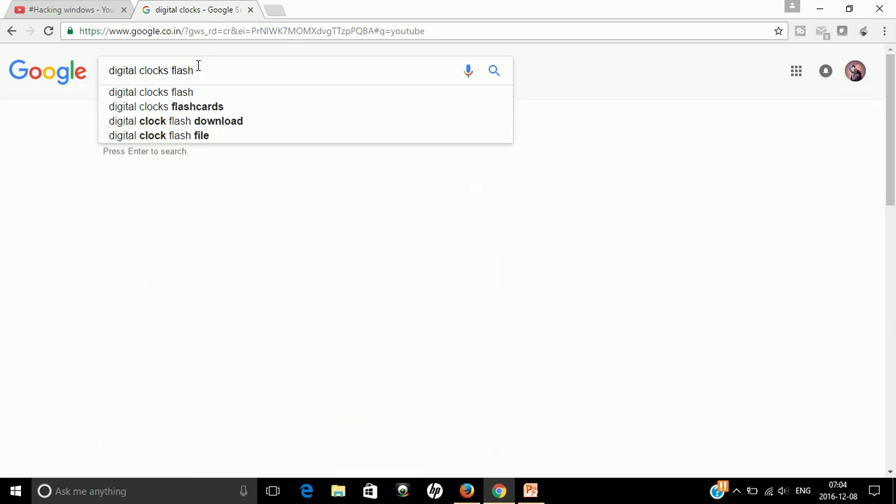
text( swf files)
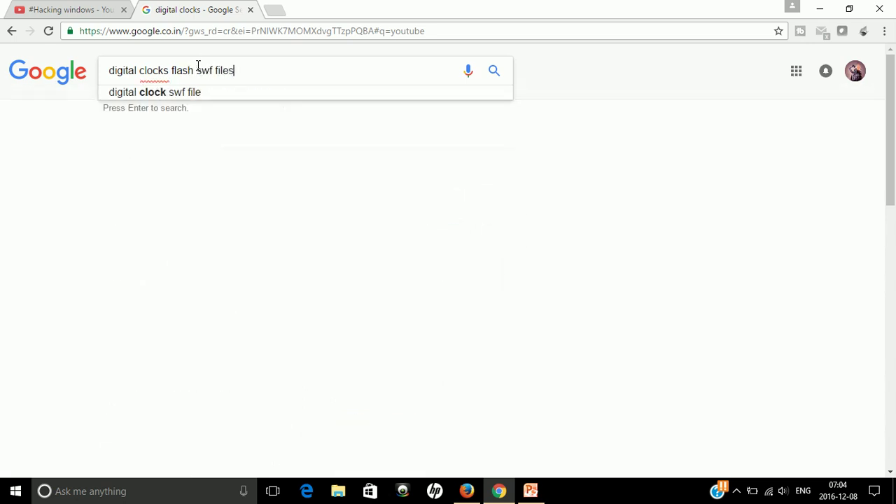
key(Return)
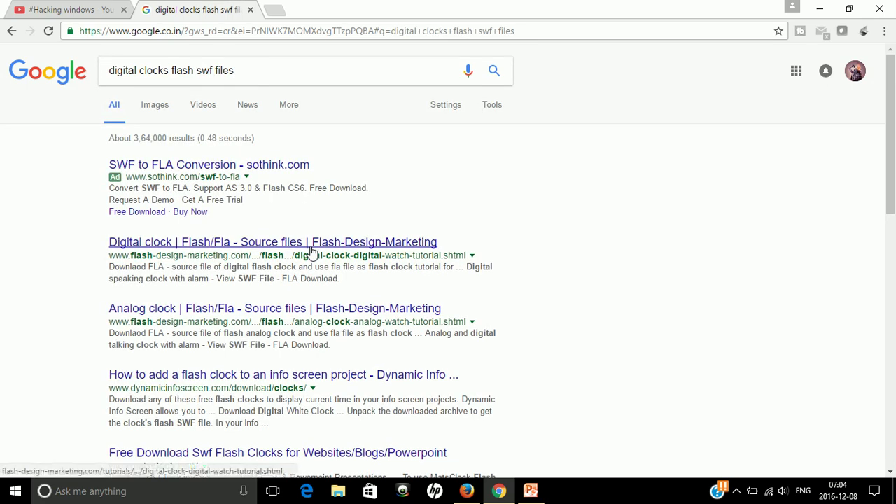
Open the Digital clock result in a new tab, preview the Analog-to-Digital Watches SWF, then minimize Chrome.
right_click(259, 250)
click(294, 257)
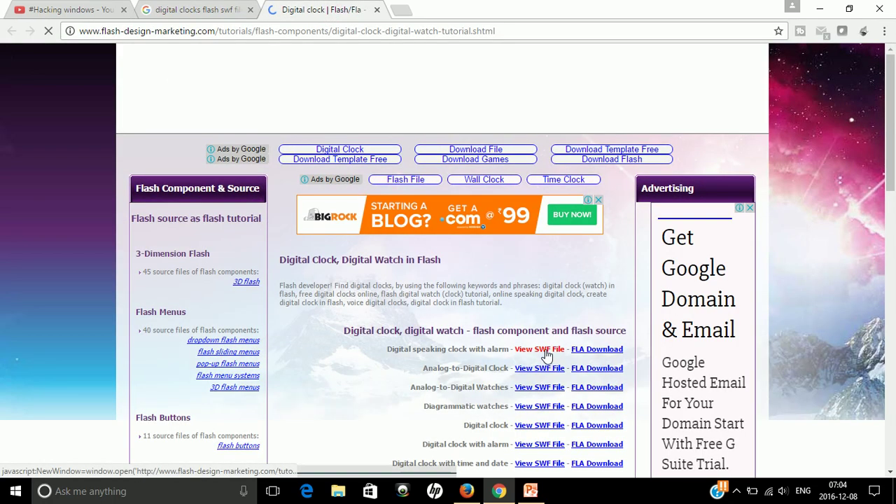
click(545, 351)
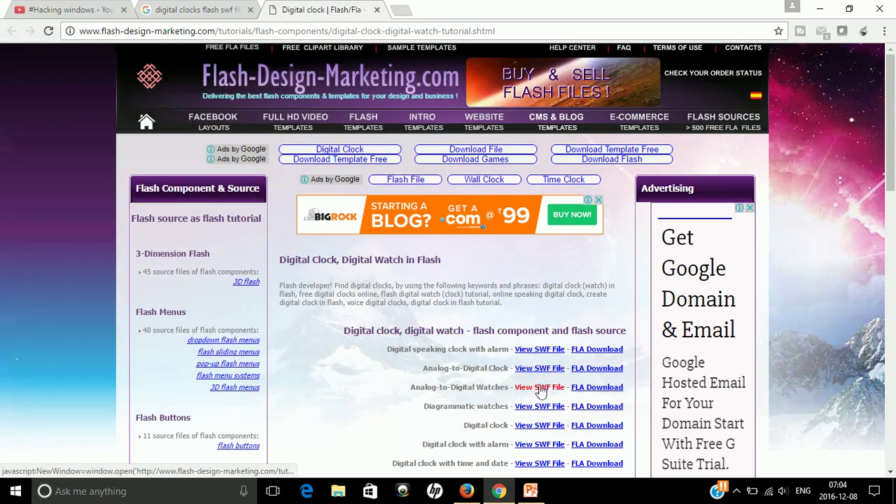
click(540, 390)
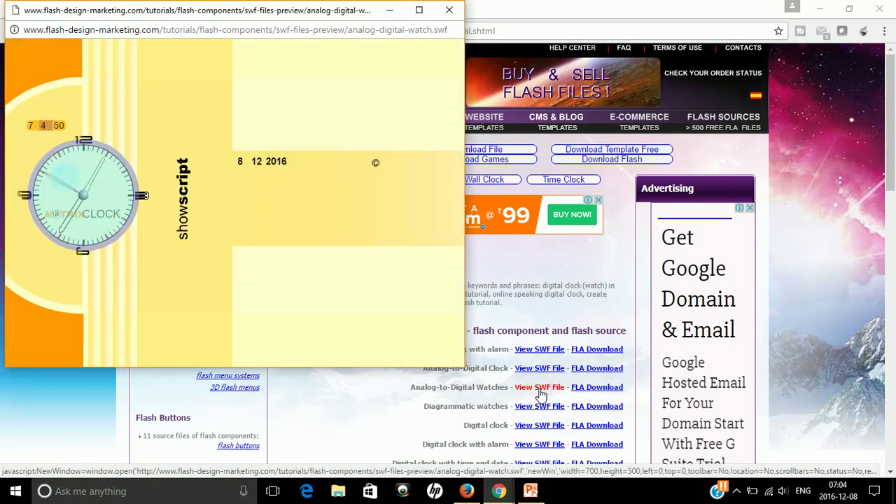
click(450, 11)
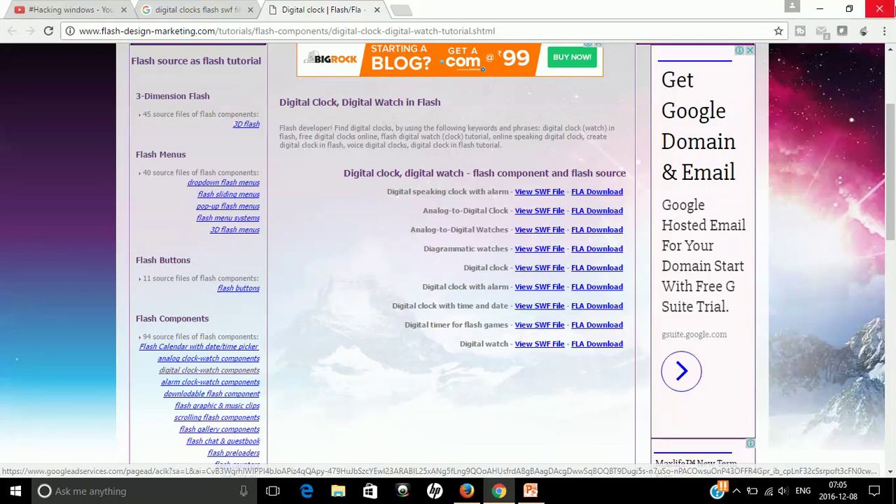
click(821, 8)
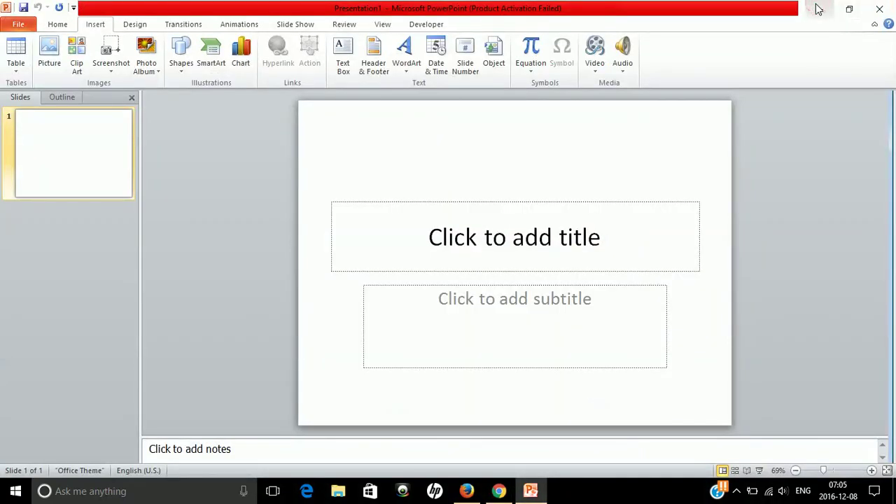
Select matsclock-1052-wood-wall-clock.swf in the Seating Plan folder, then close the folder.
click(817, 9)
double_click(620, 84)
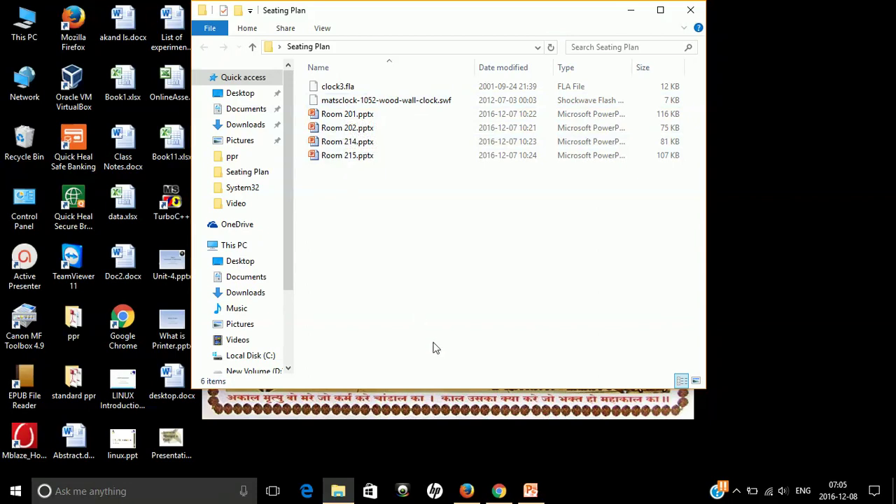
click(334, 101)
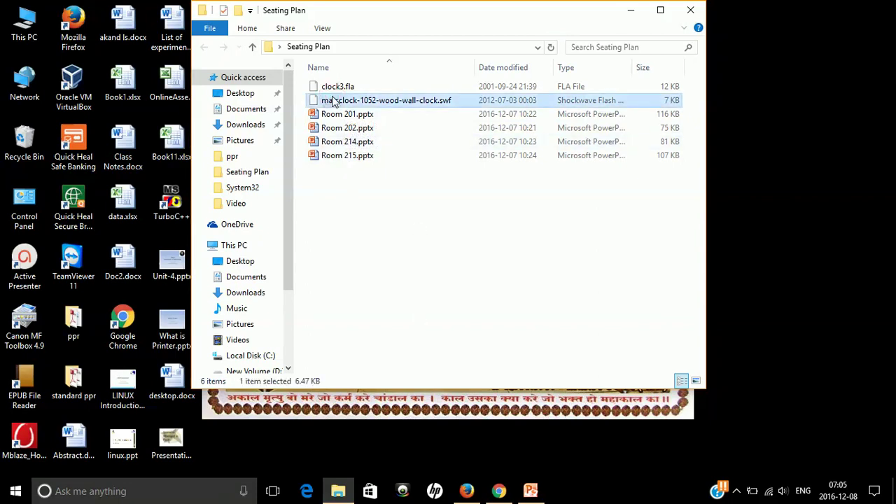
click(691, 10)
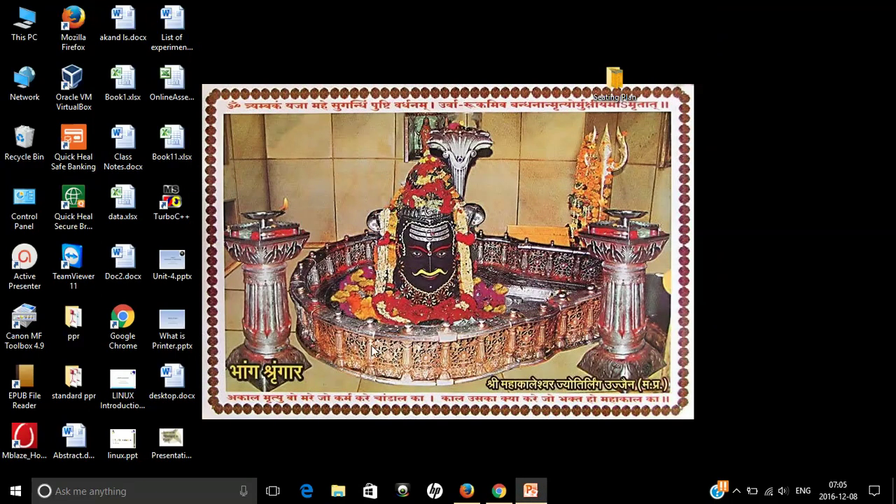
Paste the wall-clock SWF onto the desktop and open LINUX Introduction.pptx.
key(ctrl+v)
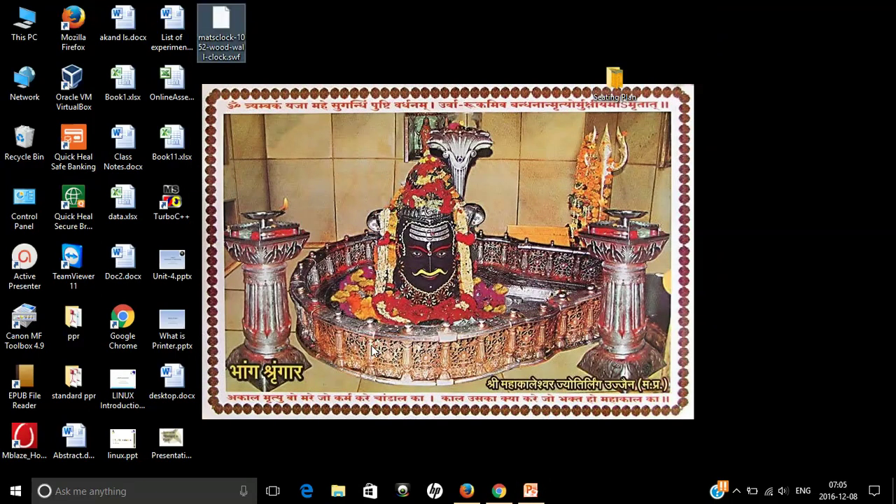
click(124, 385)
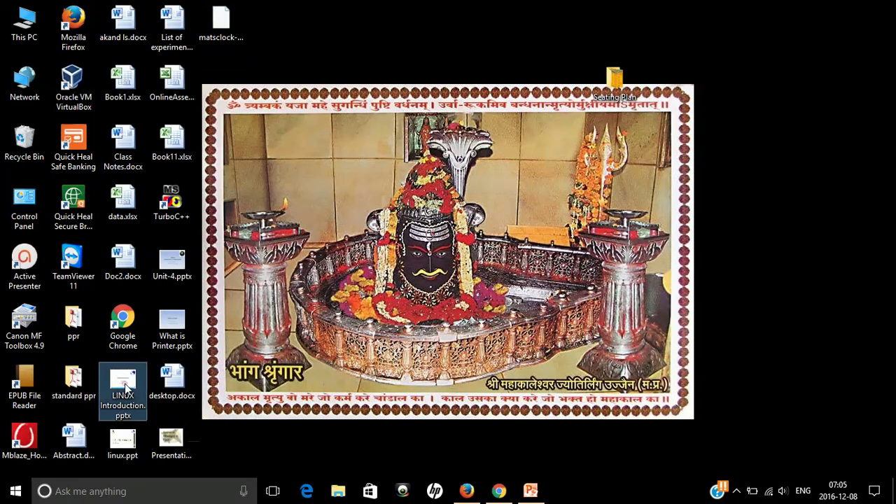
double_click(124, 385)
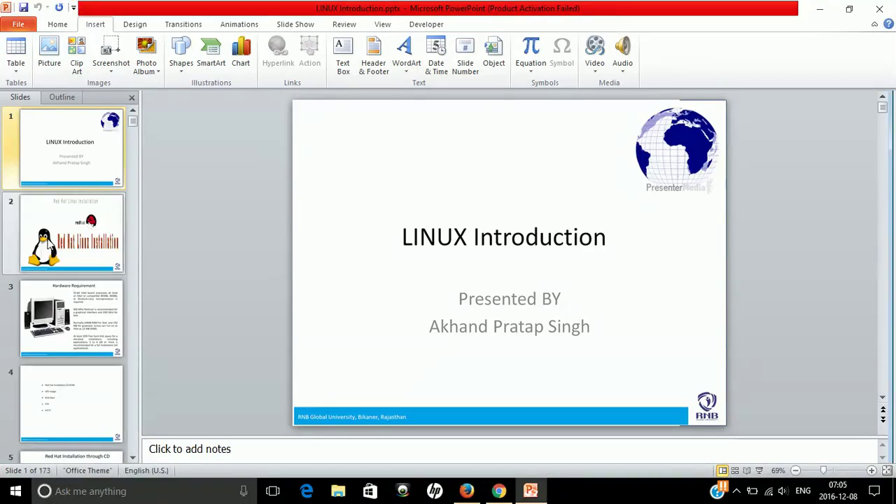
Enable the Developer tab via File > Options > Customize Ribbon and switch to it.
click(18, 25)
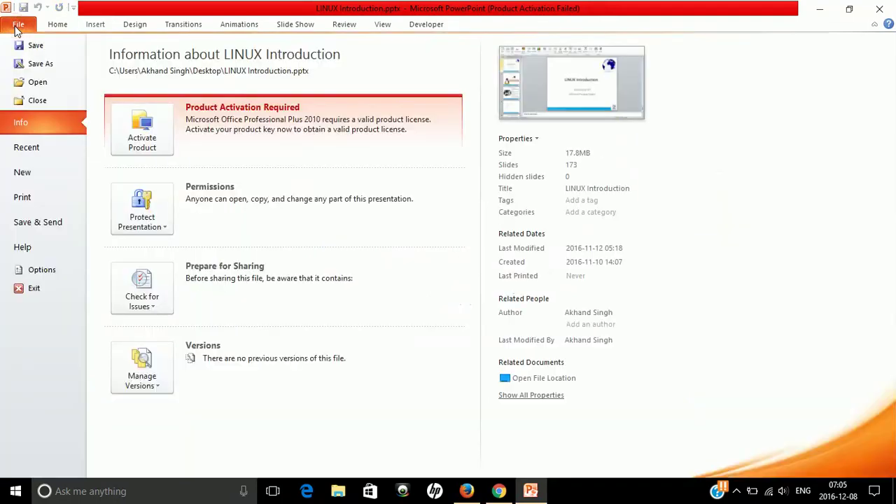
click(41, 270)
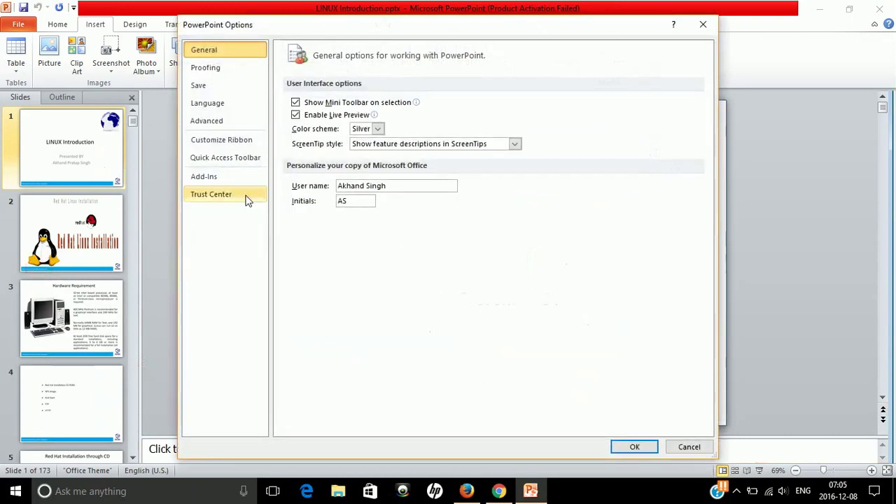
click(217, 142)
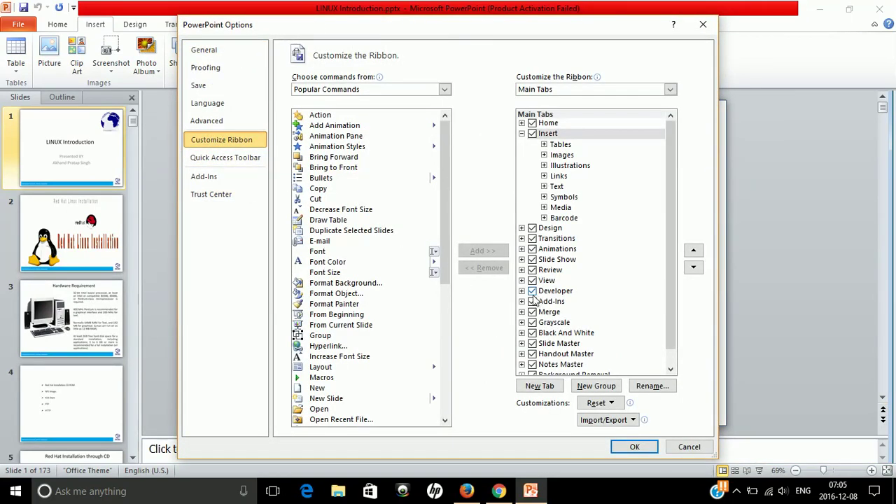
click(635, 447)
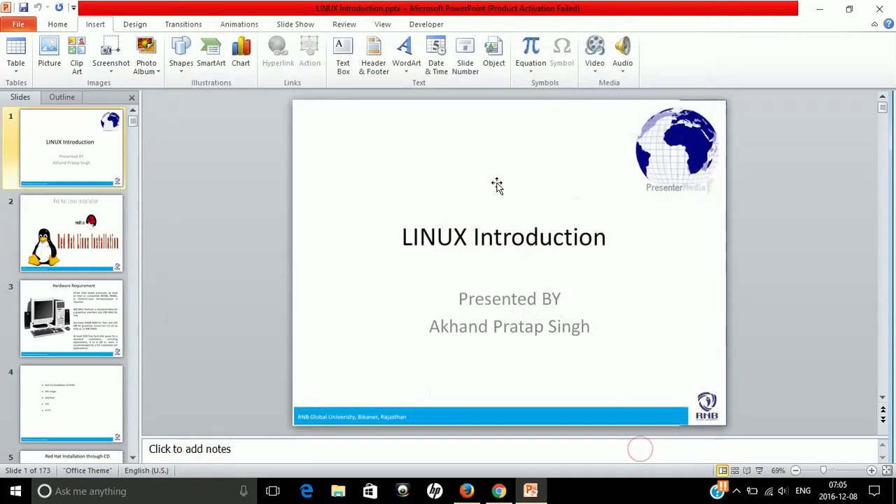
click(429, 27)
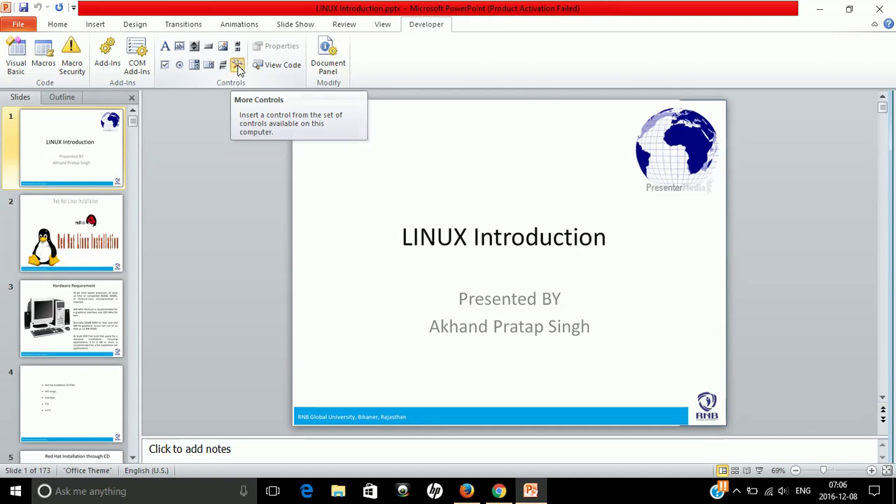
Pick Shockwave Flash Object from the More Controls list and confirm it.
click(238, 65)
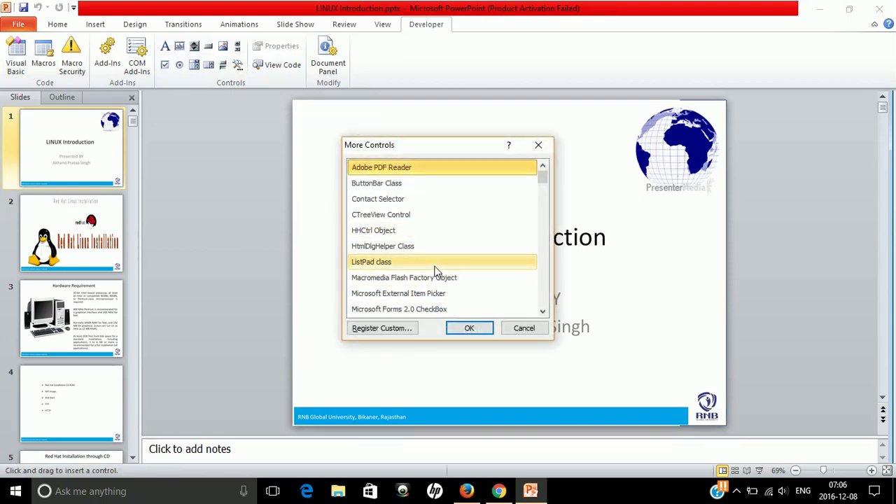
click(423, 280)
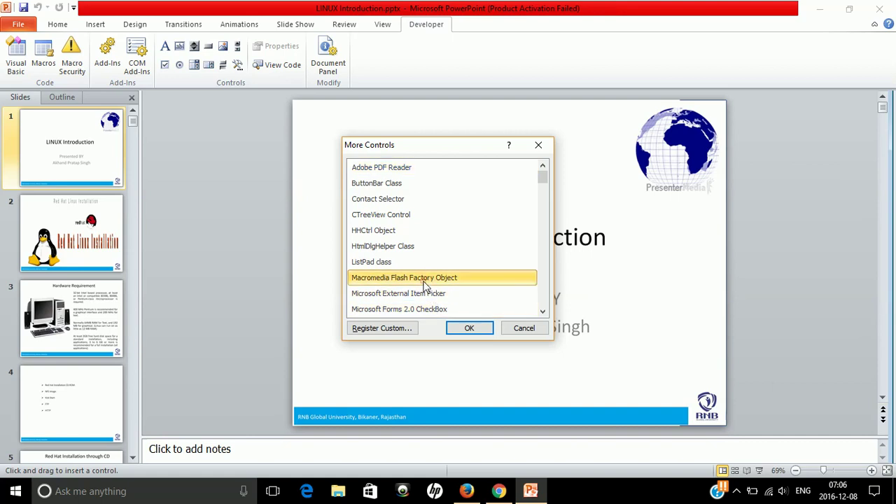
key(Down)
key(Down)
key(Down)
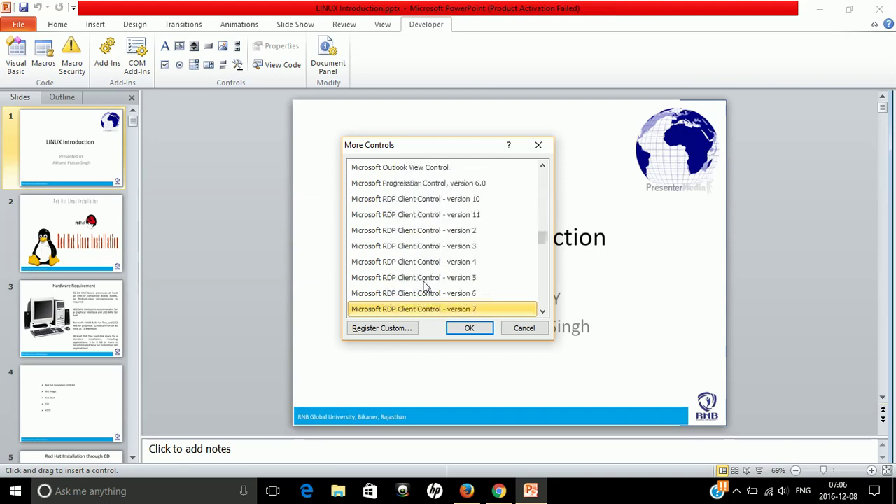
key(Down)
key(Down)
key(Down)
key(Down)
key(Down)
key(Down)
key(Down)
key(Down)
key(Down)
key(Up)
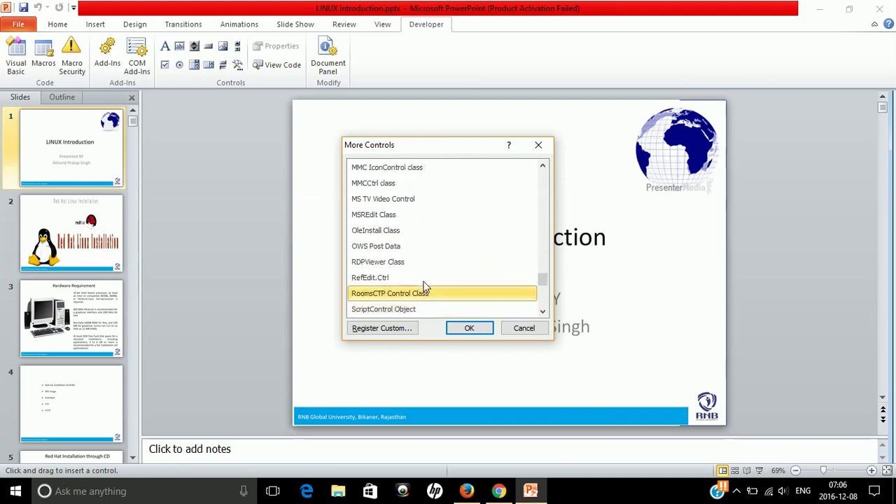
key(Up)
key(Up)
key(Down)
key(Down)
key(Down)
key(Down)
key(Down)
key(Down)
key(Down)
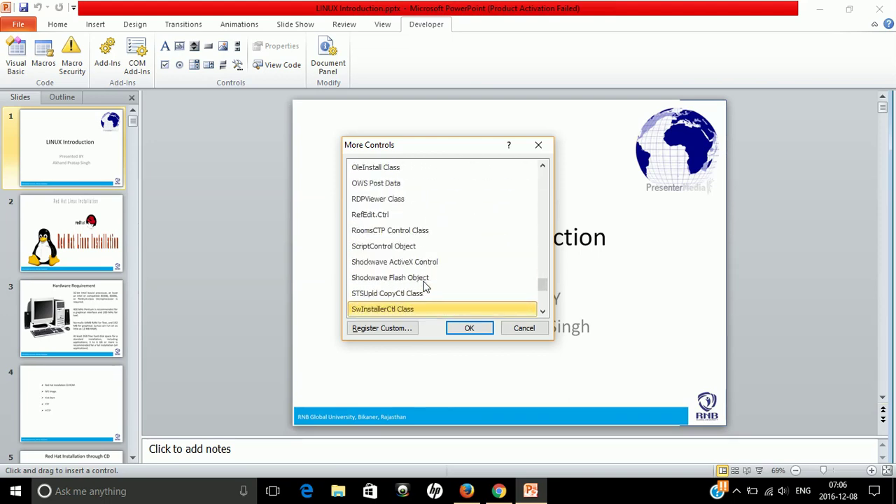
key(Up)
key(Up)
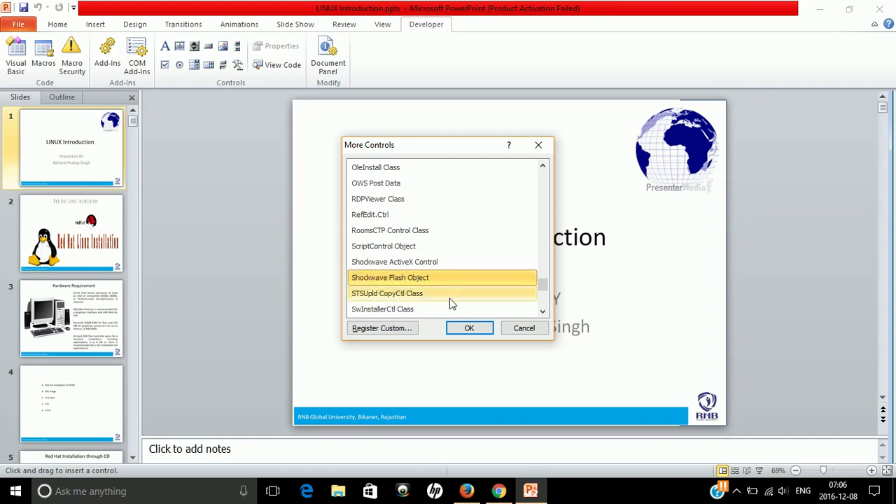
click(465, 333)
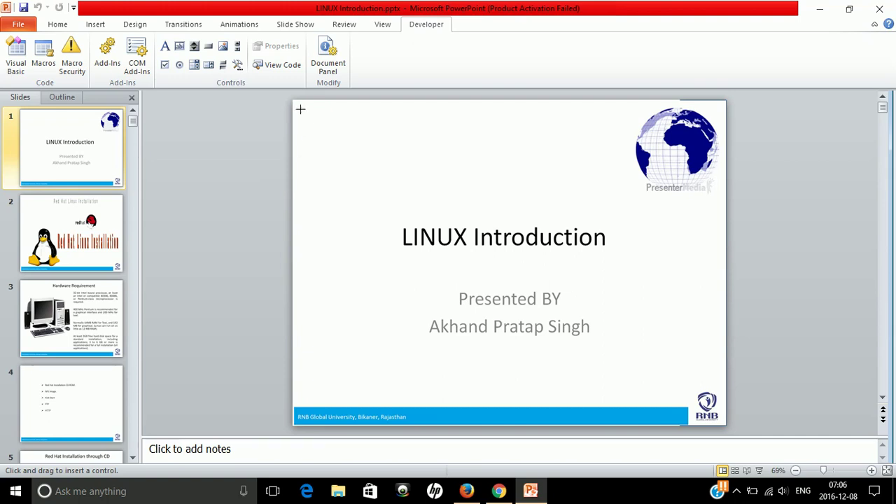
Draw the Flash control box, dismiss the error, and delete the title slide's full-slide picture.
mouse_move(293, 110)
mouse_down()
mouse_move(431, 195)
mouse_move(433, 210)
mouse_up()
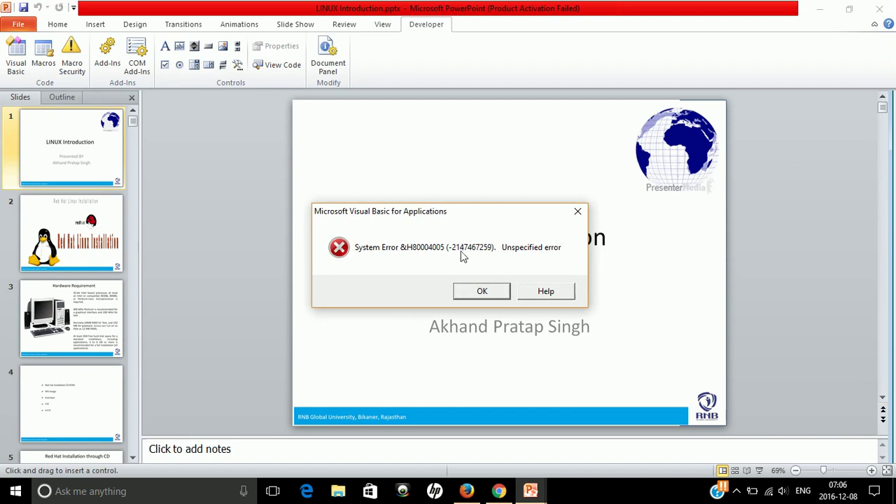
click(467, 291)
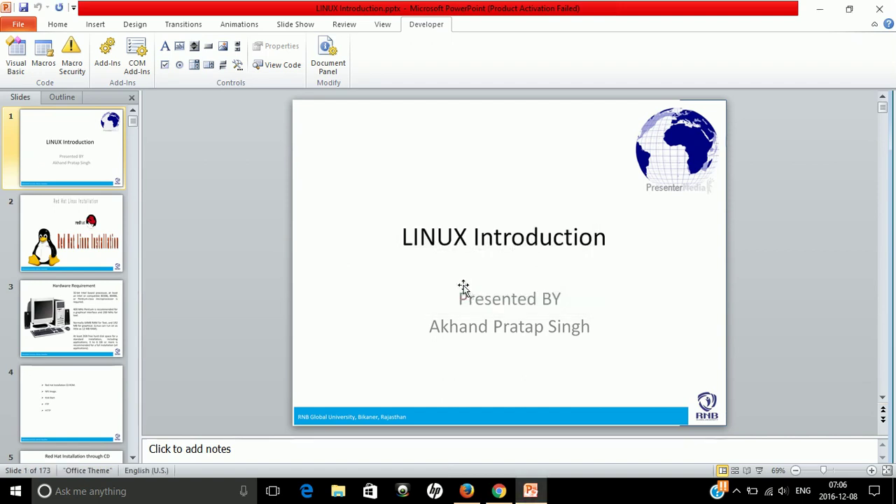
click(381, 155)
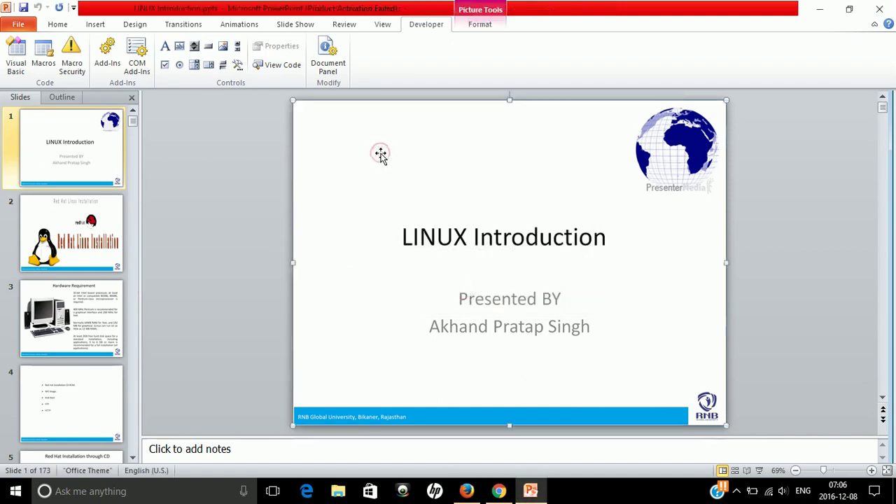
key(Delete)
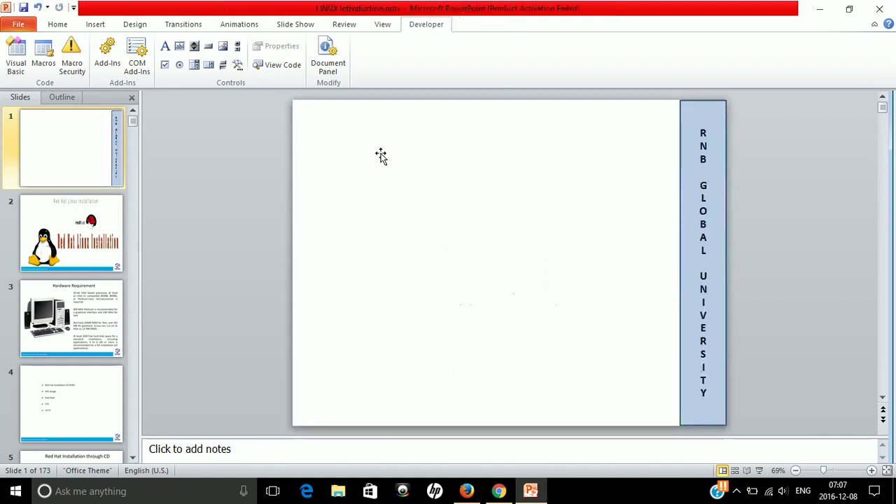
click(359, 157)
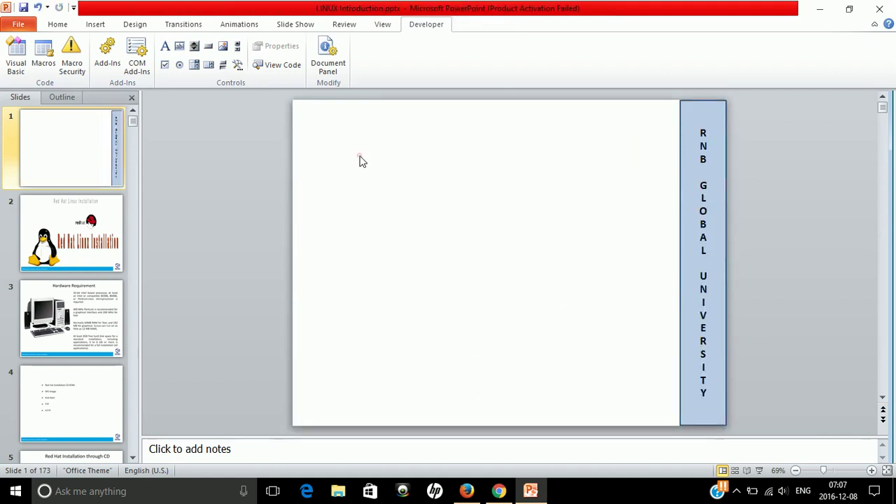
click(238, 64)
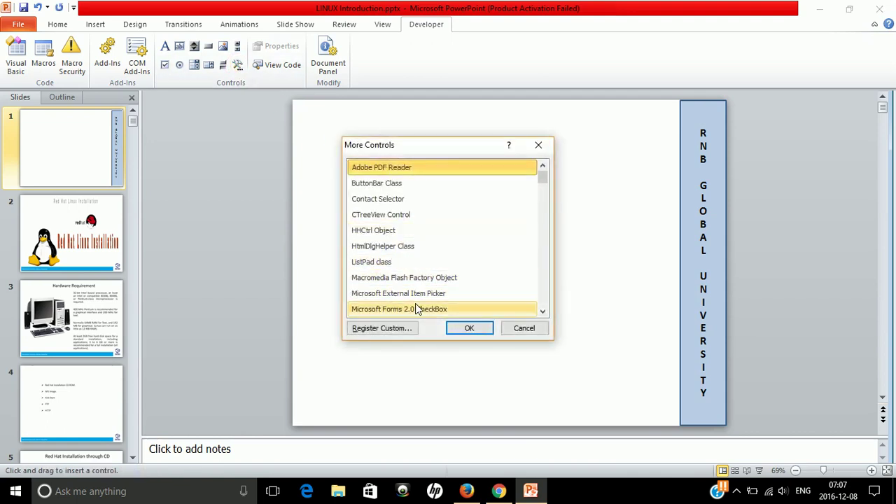
Insert a Shockwave Flash Object control, drawn as a box in the slide's upper-left area.
click(542, 312)
click(542, 312)
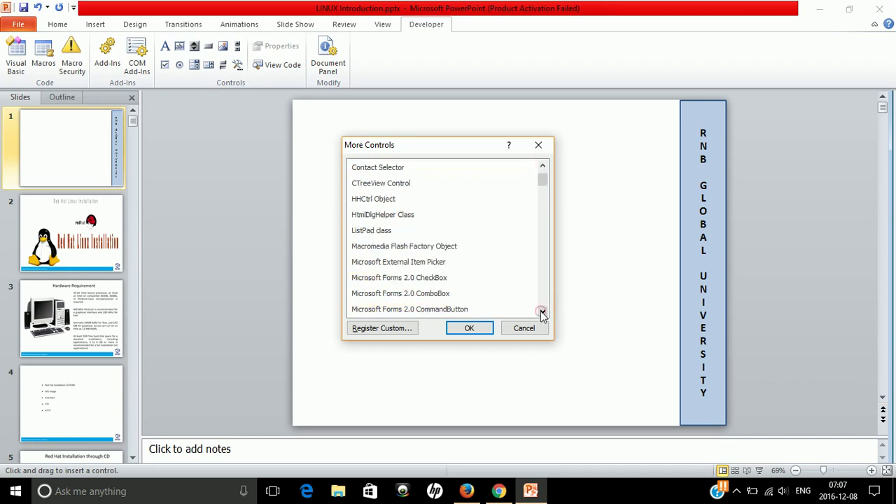
drag(541, 313, 543, 296)
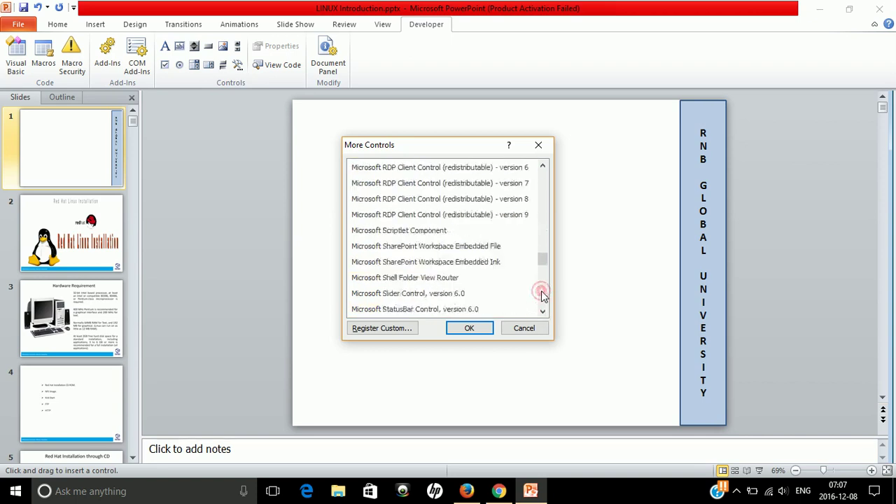
click(542, 296)
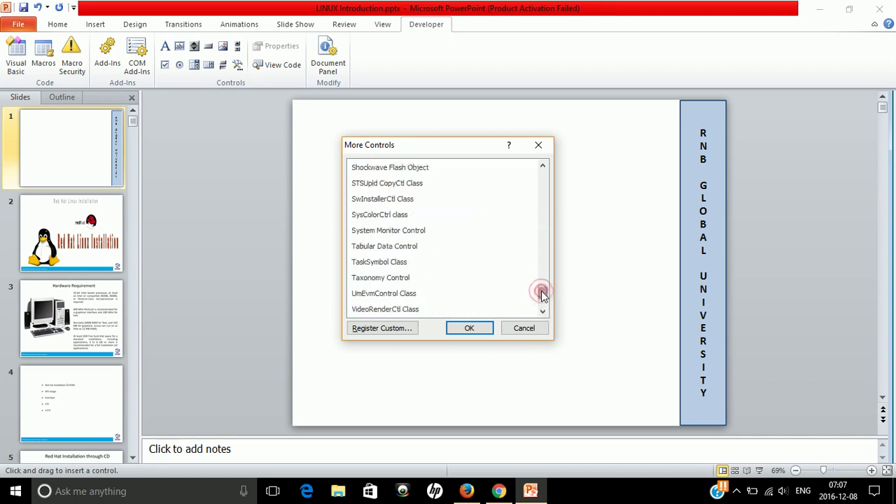
click(415, 173)
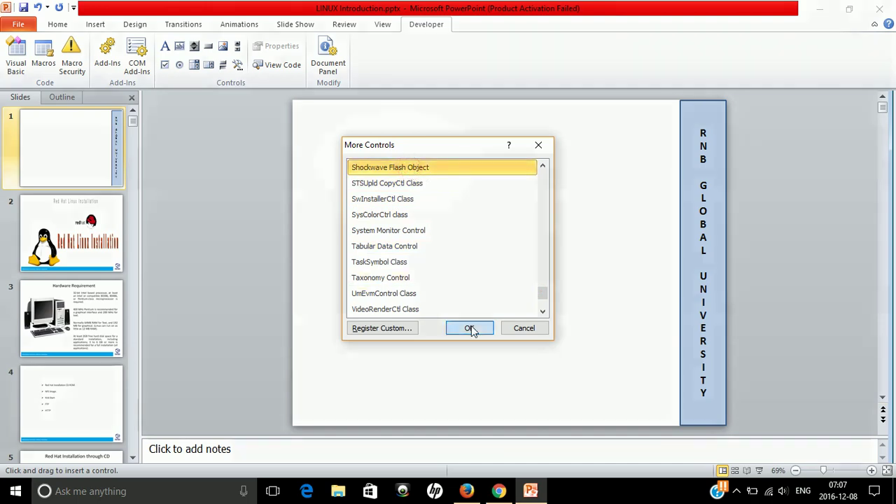
click(470, 328)
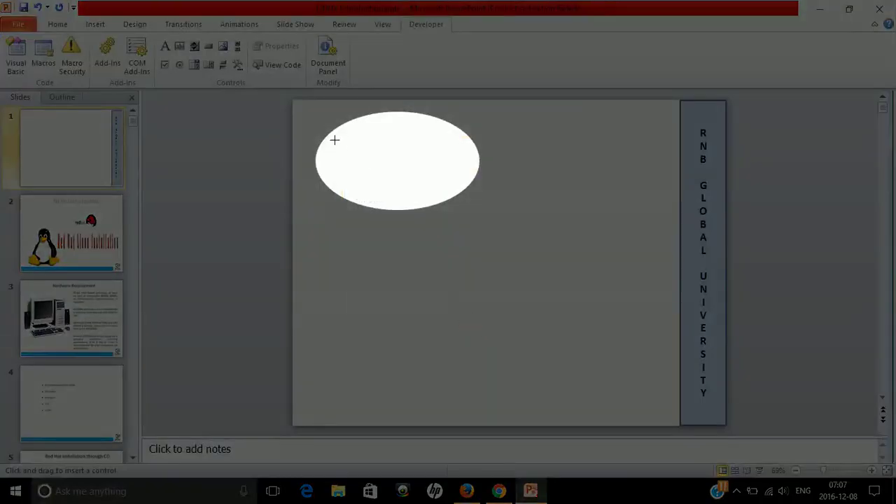
drag(335, 140, 472, 247)
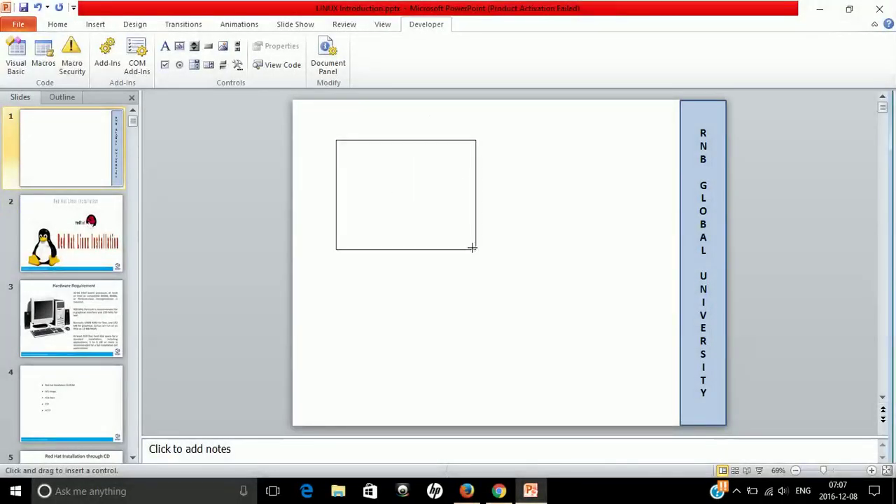
drag(472, 247, 514, 273)
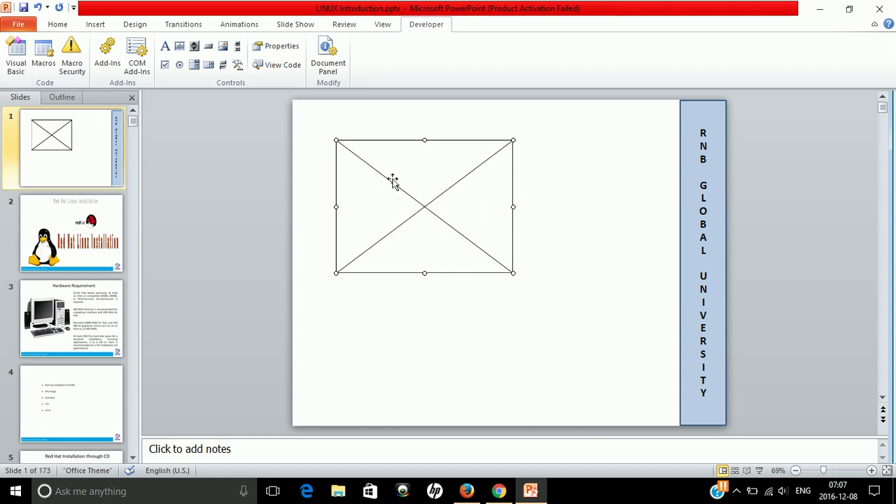
Open the Flash control's Properties and copy the matsclock wall-clock file name from the desktop.
right_click(421, 206)
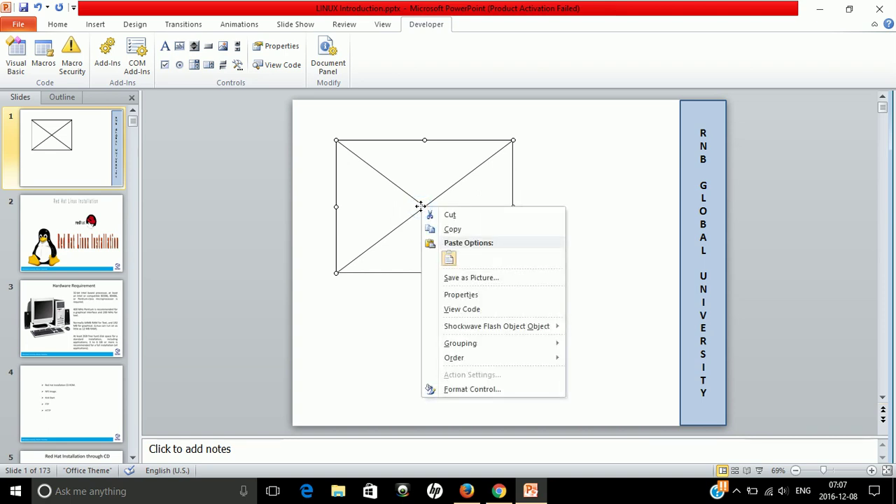
click(447, 296)
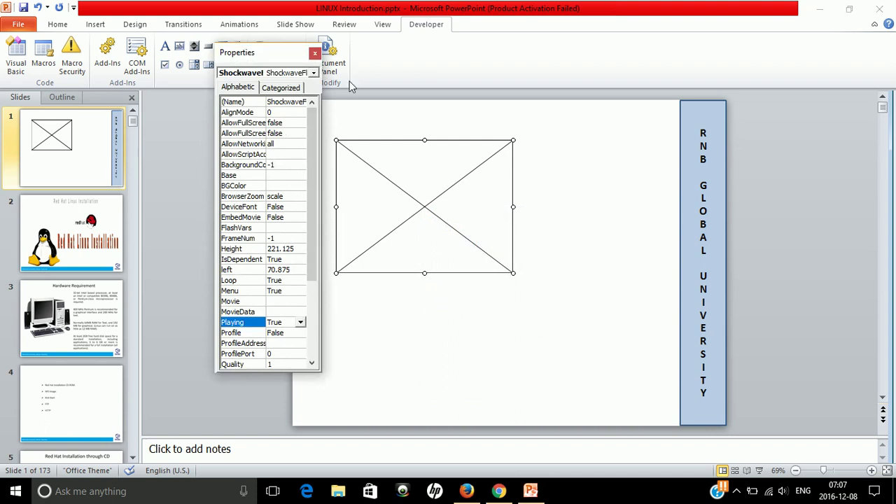
click(823, 9)
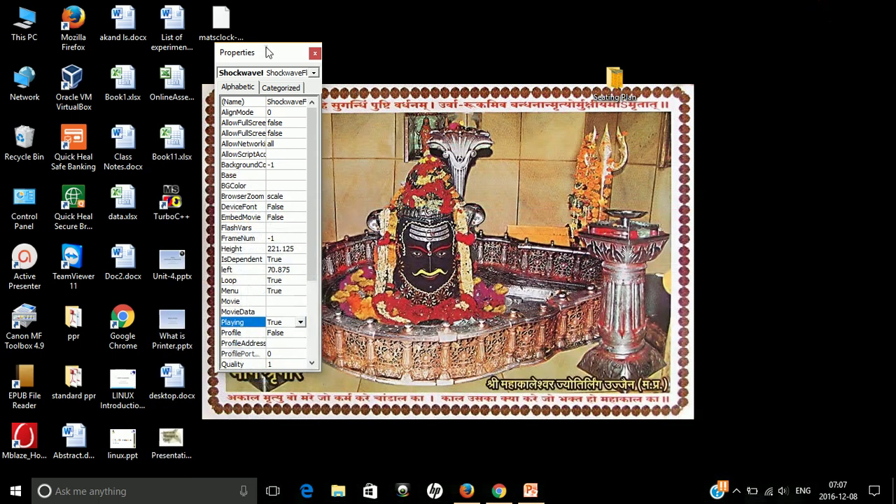
drag(268, 52, 371, 51)
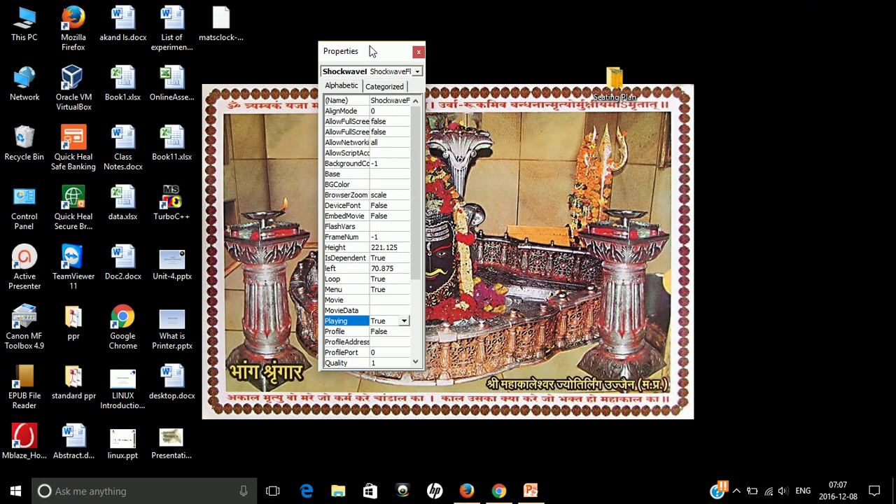
click(216, 41)
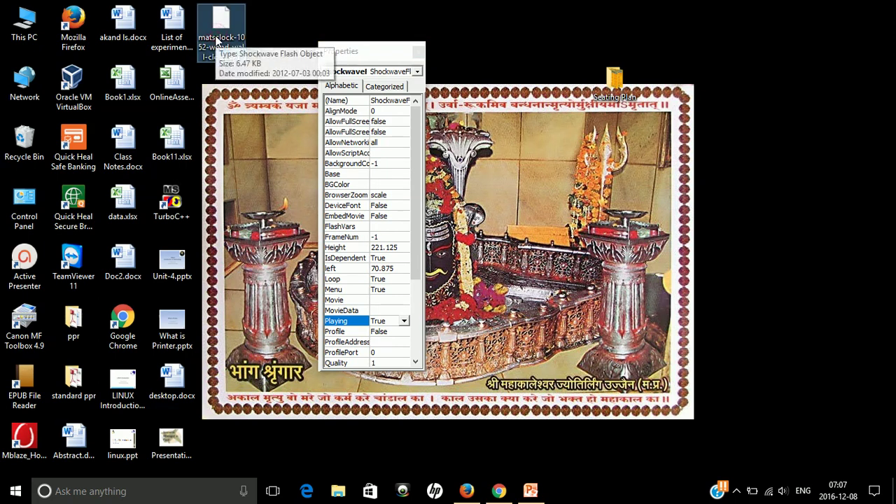
click(216, 40)
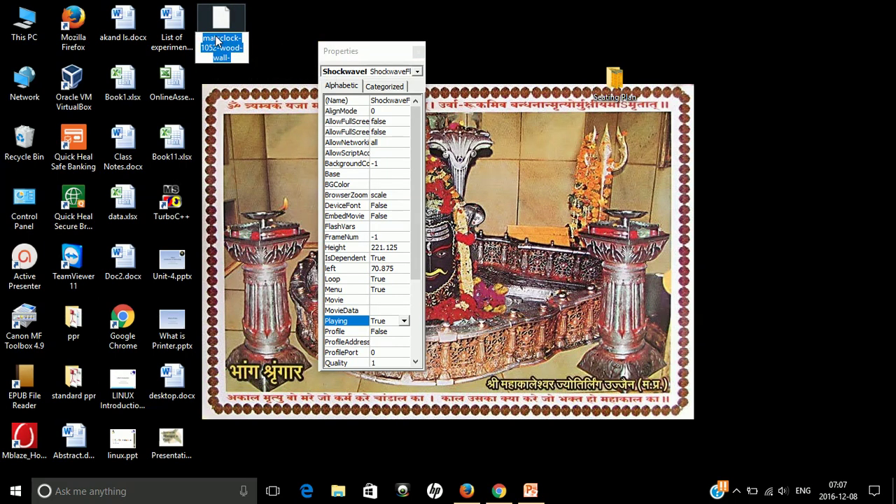
Set the Movie property to the pasted clock file name plus '.swf'.
click(383, 302)
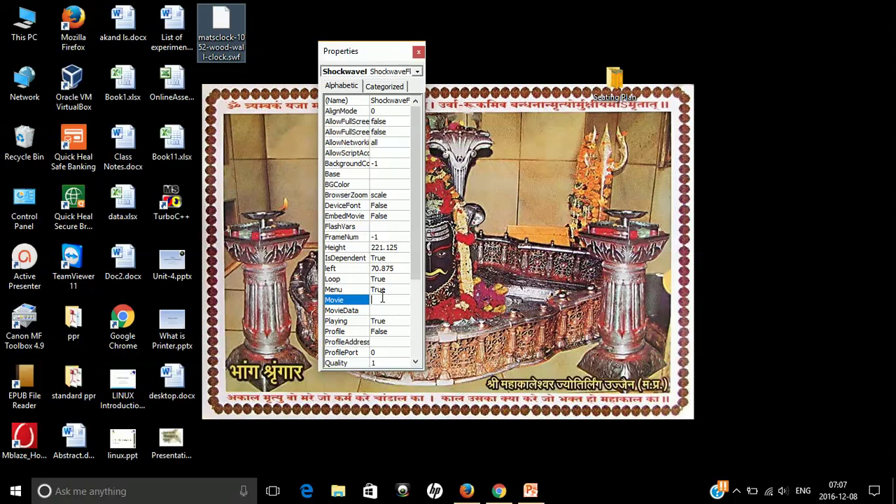
key(ctrl+v)
text(.)
text(swf)
Close the property sheet, save the presentation, and start the slide show.
click(418, 51)
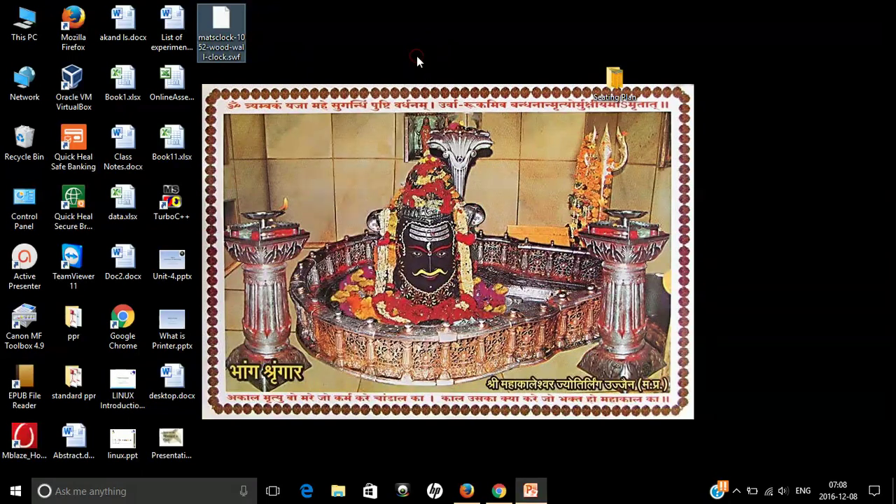
click(531, 491)
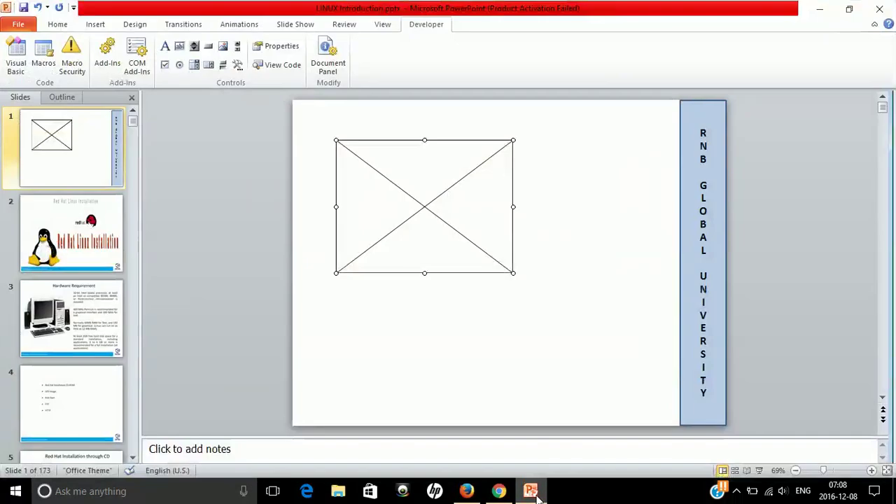
click(22, 9)
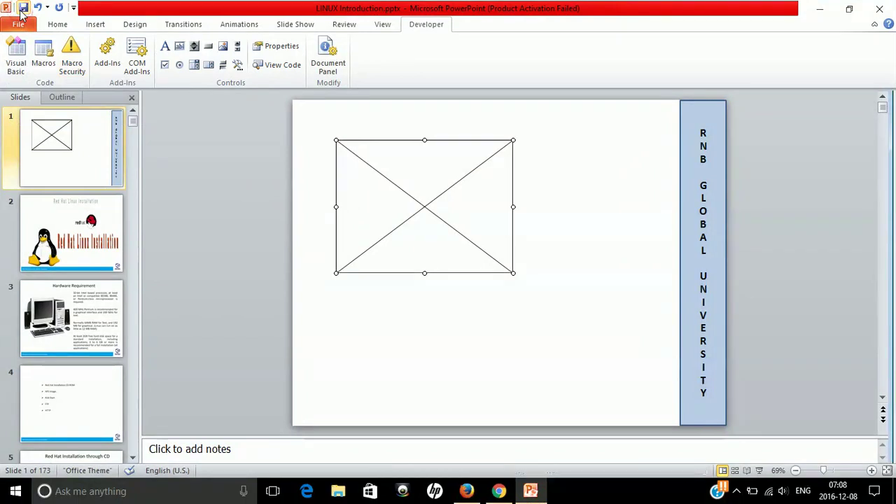
click(759, 471)
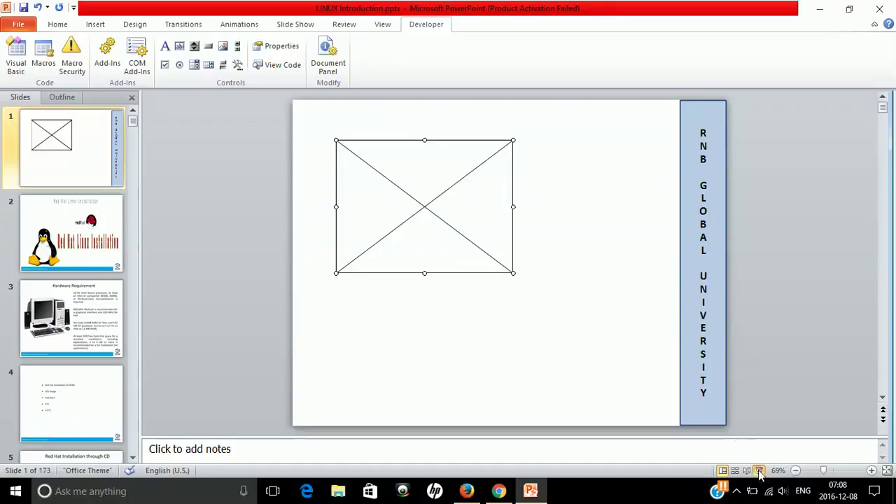